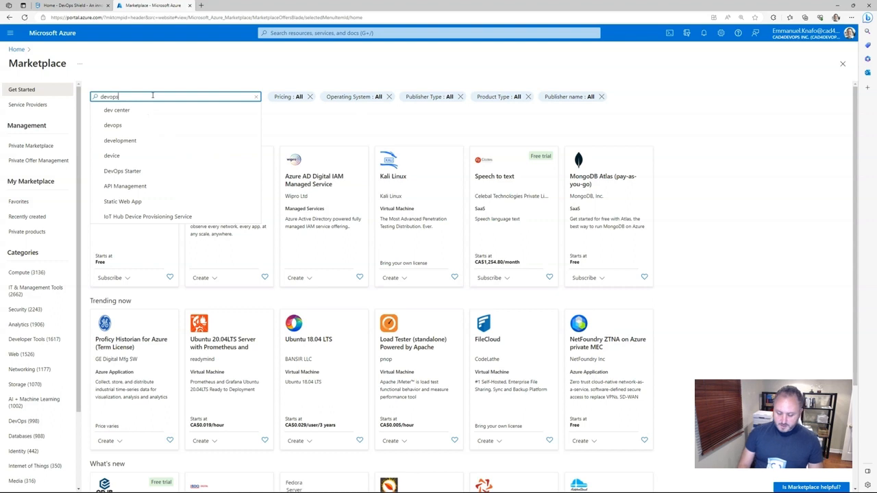
# - Search the Marketplace for devops-shield
pyautogui.write('-shield')
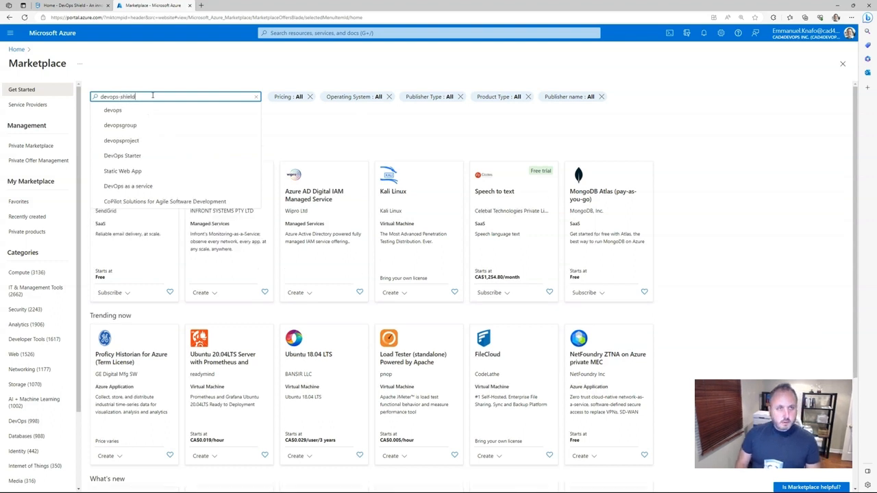
pyautogui.press('Return')
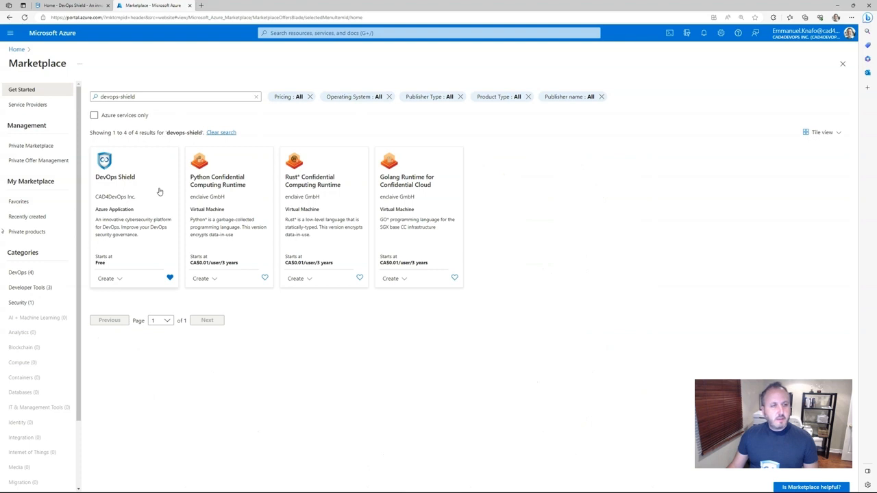
# - Search the Marketplace for devsecops and open the DevOps Shield offer by CAD4DevOps Inc
pyautogui.tripleClick(153, 96)
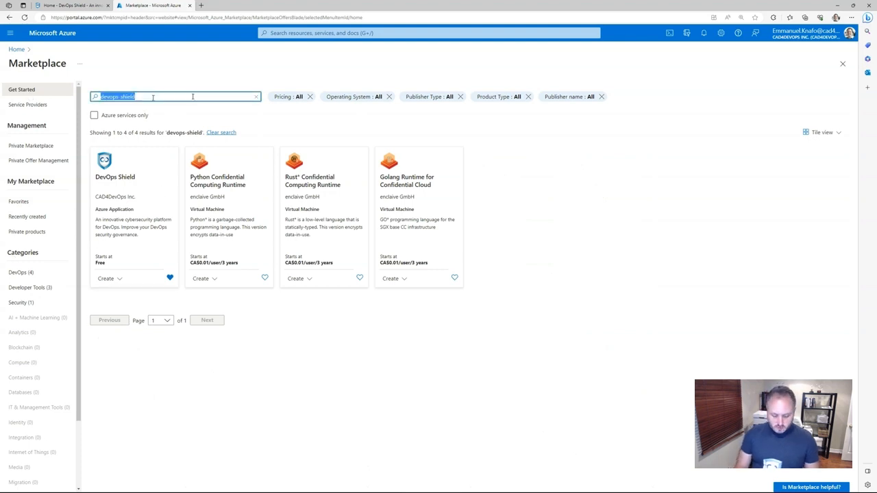
pyautogui.write('devsecops')
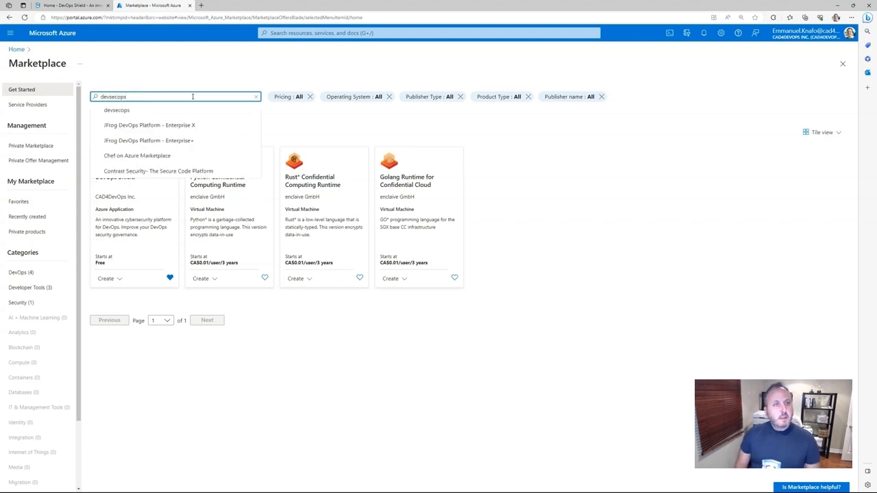
pyautogui.press('Return')
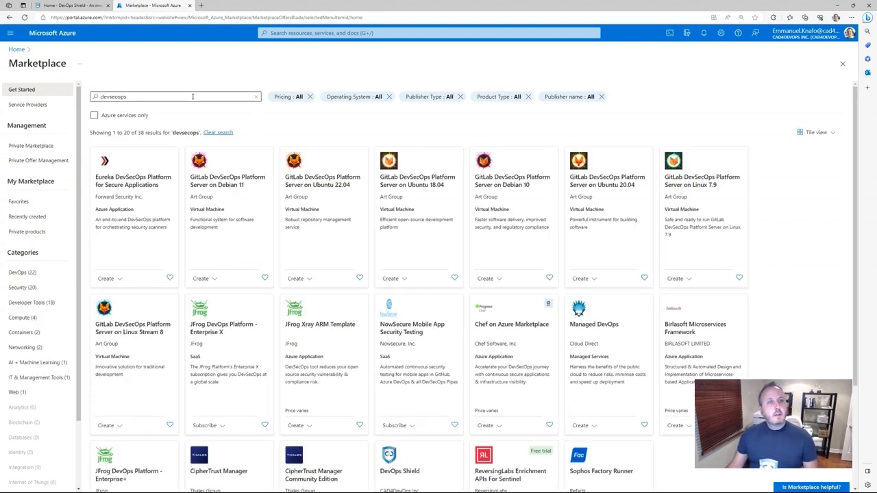
pyautogui.scroll(-2, 418, 411)
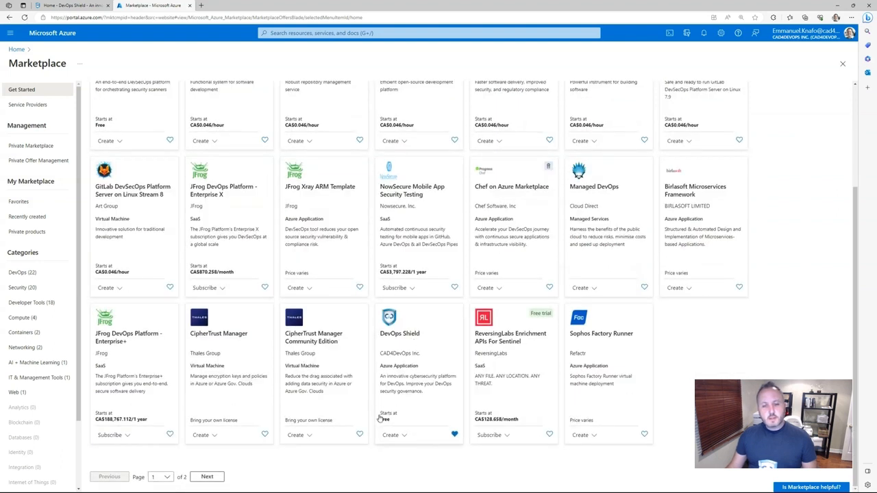
pyautogui.click(432, 359)
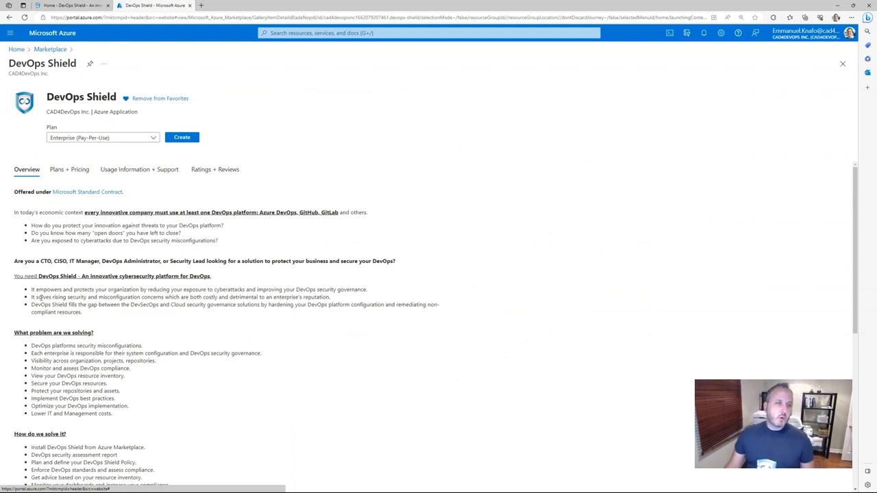
# - Review the DevOps Shield offer's overview and its plans and pricing
pyautogui.scroll(-4, 206, 274)
pyautogui.scroll(-1, 114, 322)
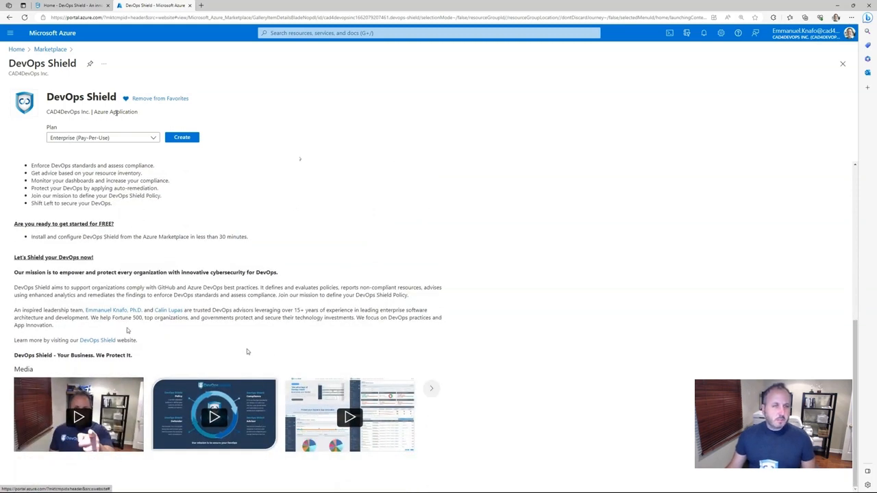
pyautogui.scroll(5, 246, 349)
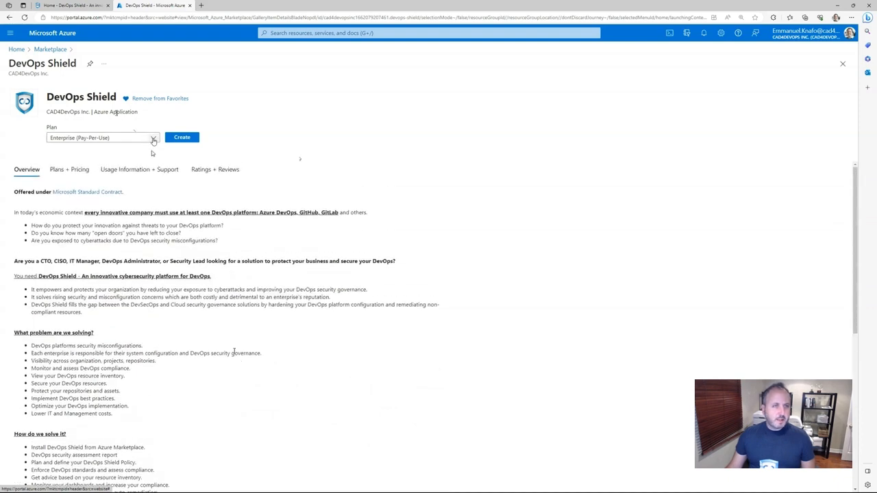
pyautogui.click(69, 169)
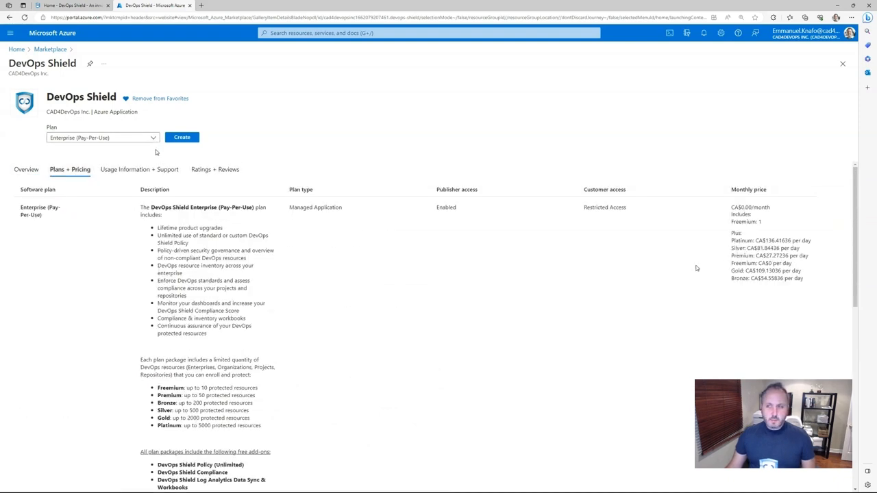
pyautogui.scroll(-5, 694, 269)
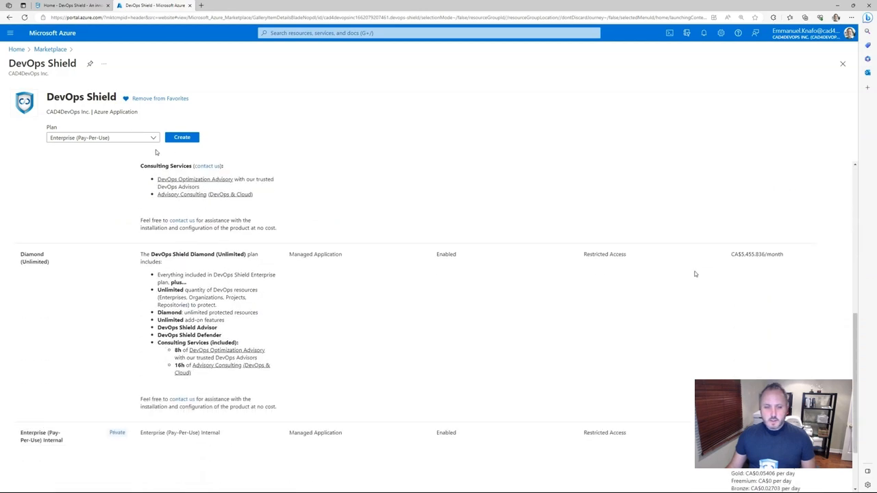
pyautogui.scroll(5, 694, 274)
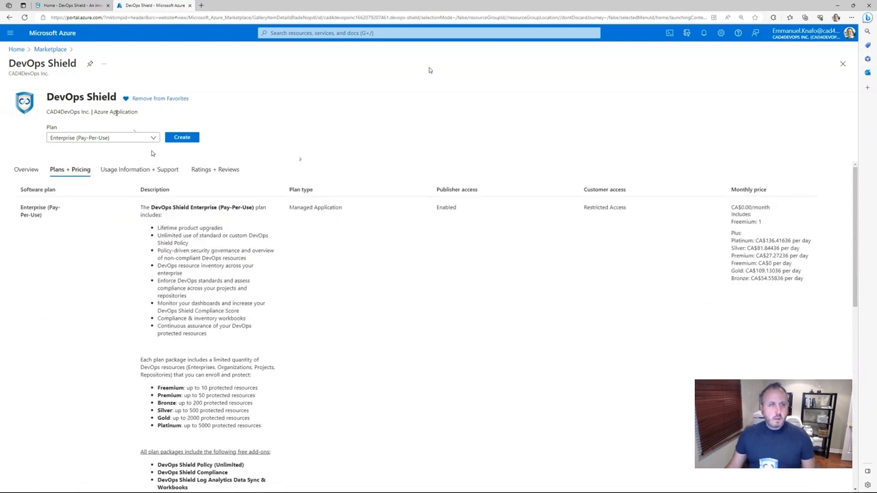
# - Follow the offer's GitHub support link and open the Azure Marketplace support guide in the devops-shield repository
pyautogui.click(140, 170)
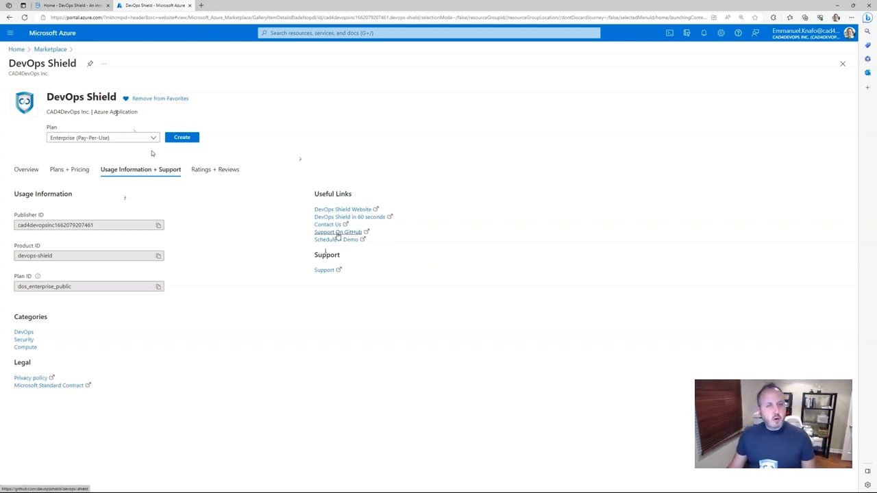
pyautogui.click(337, 232)
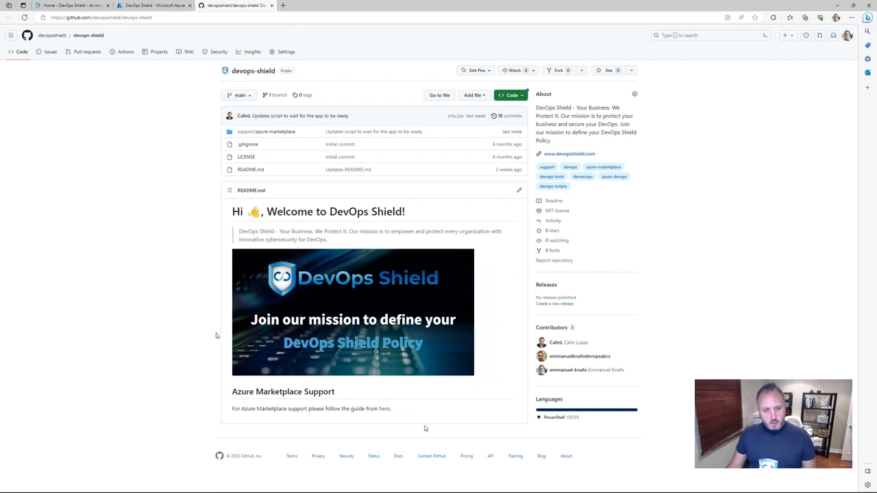
pyautogui.click(384, 409)
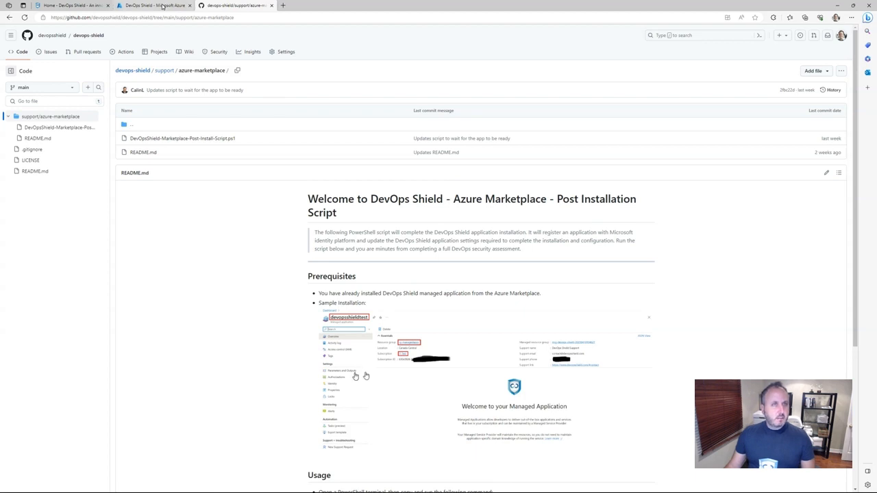
# - Switch to the DevOps Shield website and look over its web address and home page content
pyautogui.click(163, 5)
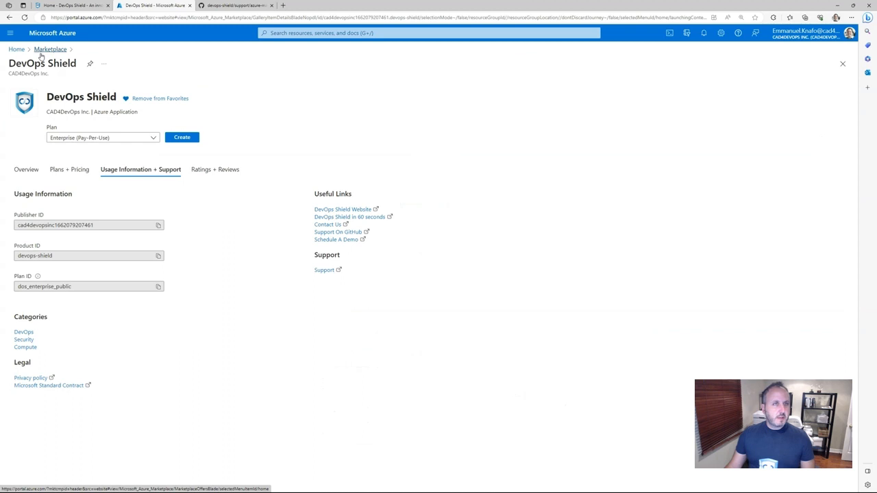
pyautogui.click(72, 6)
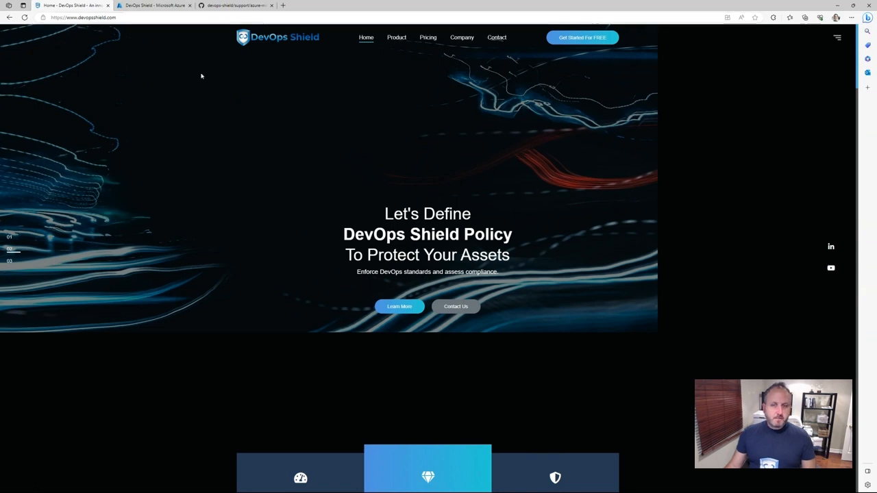
pyautogui.click(84, 17)
pyautogui.doubleClick(84, 18)
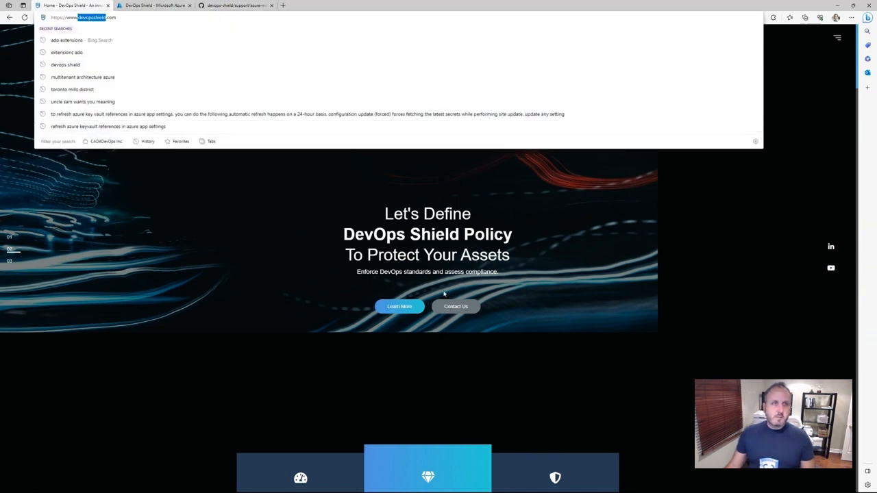
pyautogui.click(552, 219)
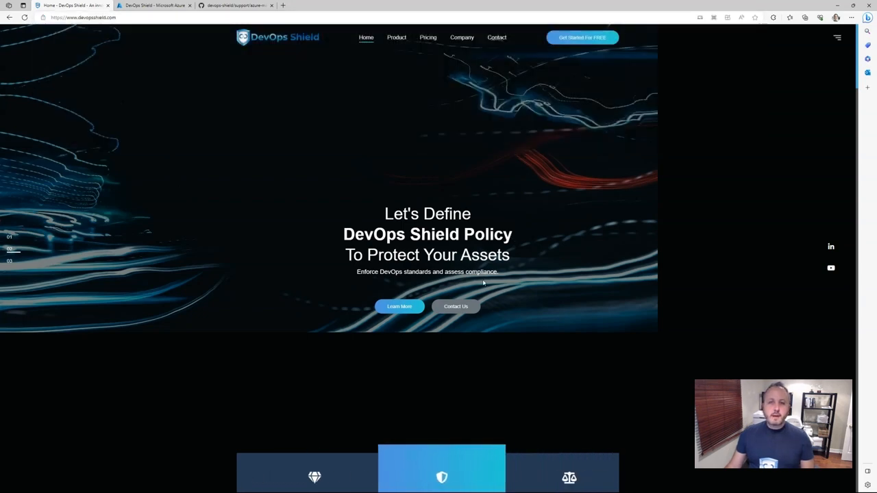
pyautogui.scroll(-3, 446, 314)
pyautogui.scroll(-8, 417, 330)
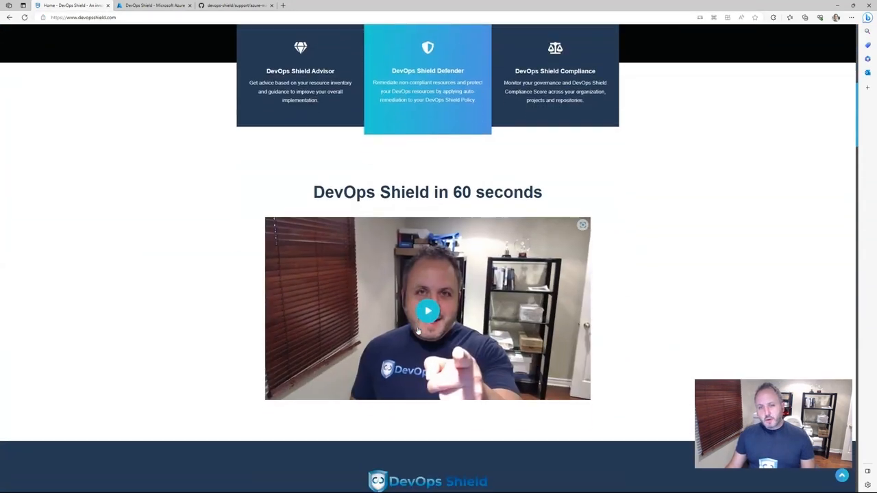
pyautogui.scroll(10, 417, 330)
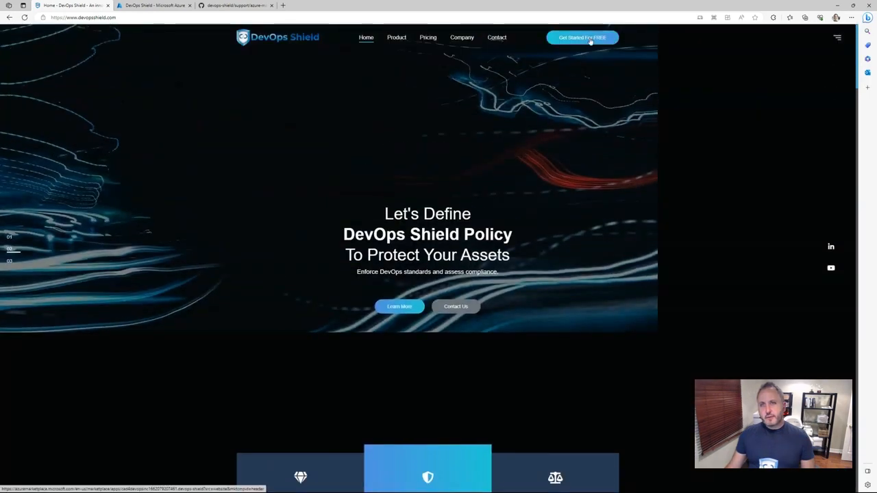
# - Open the Azure Marketplace listing from the website's free get-started link and view its plans and pricing
pyautogui.click(590, 39)
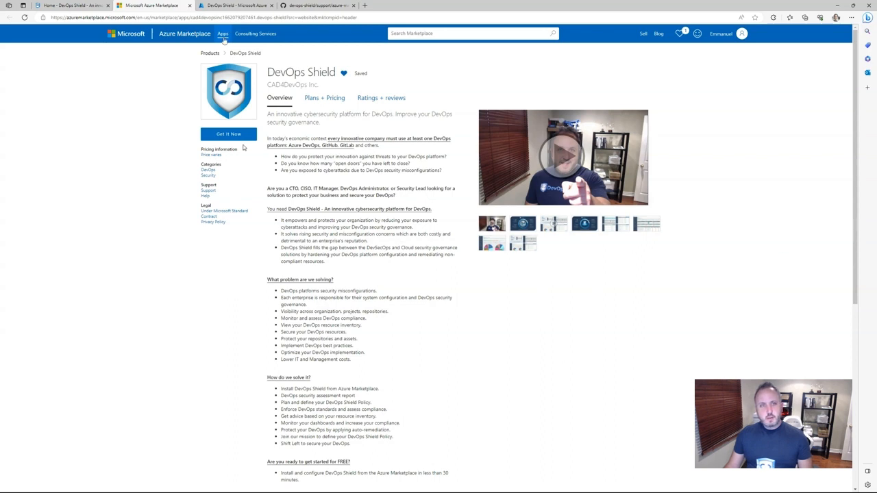
pyautogui.click(334, 103)
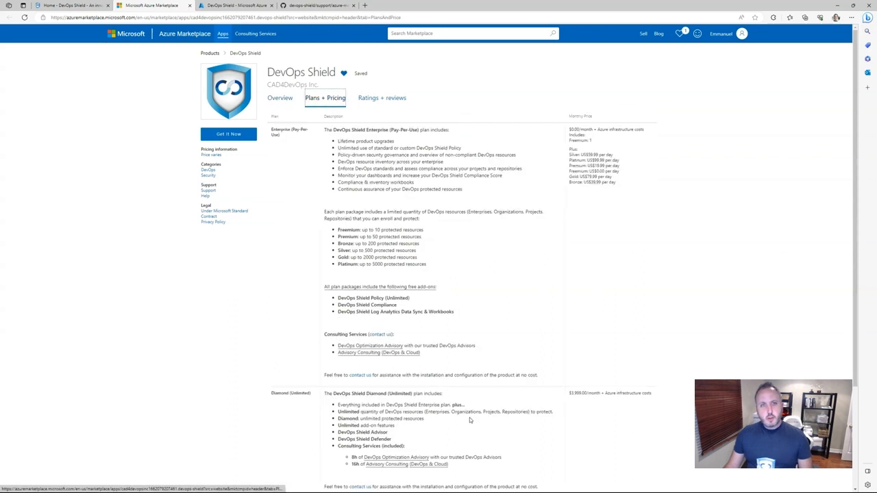
# - Get DevOps Shield with the Enterprise (Pay-Per-Use) software plan and continue to the Azure portal with the already signed-in account
pyautogui.click(203, 134)
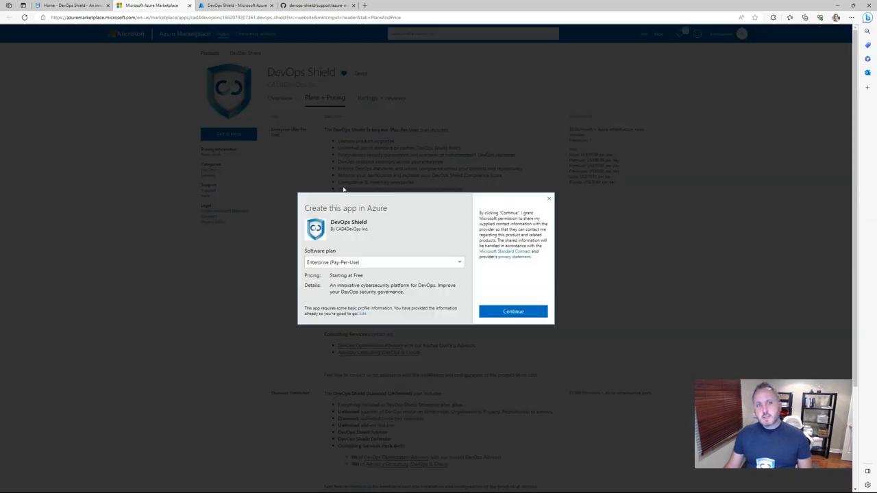
pyautogui.click(459, 262)
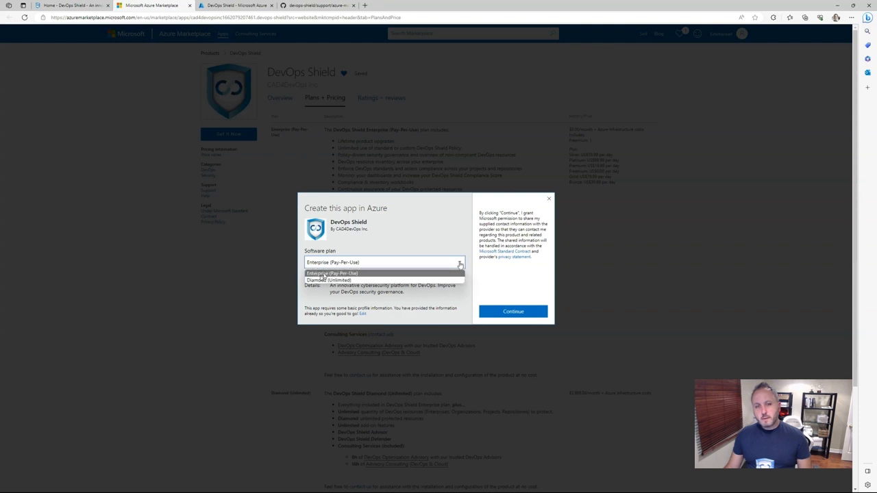
pyautogui.click(331, 274)
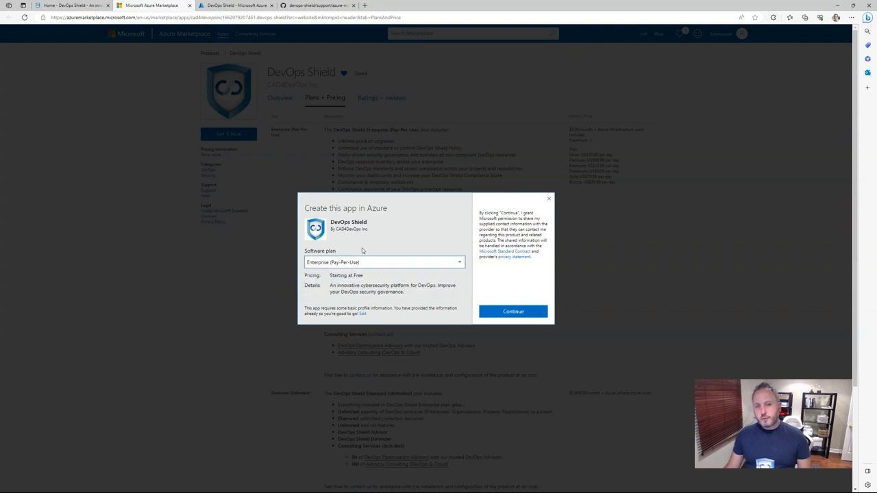
pyautogui.click(512, 311)
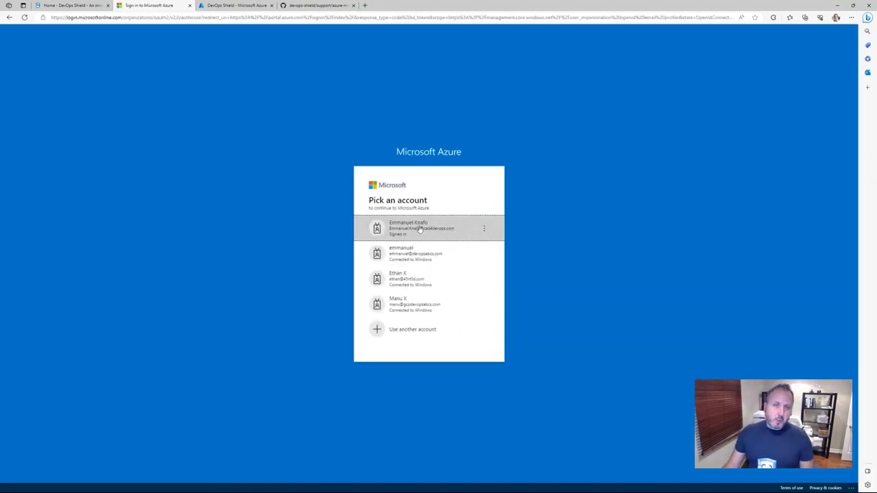
pyautogui.click(419, 229)
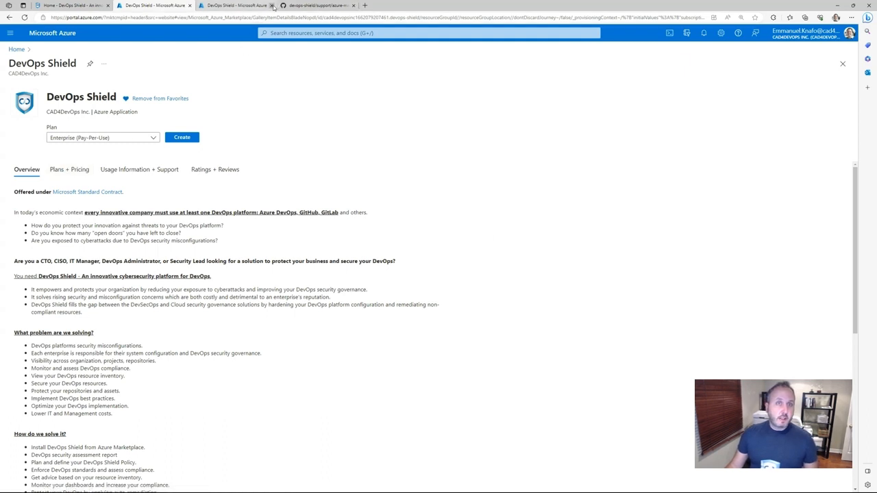
# - Close the duplicate DevOps Shield portal page and start creating the application on the Enterprise (Pay-Per-Use) plan
pyautogui.click(272, 5)
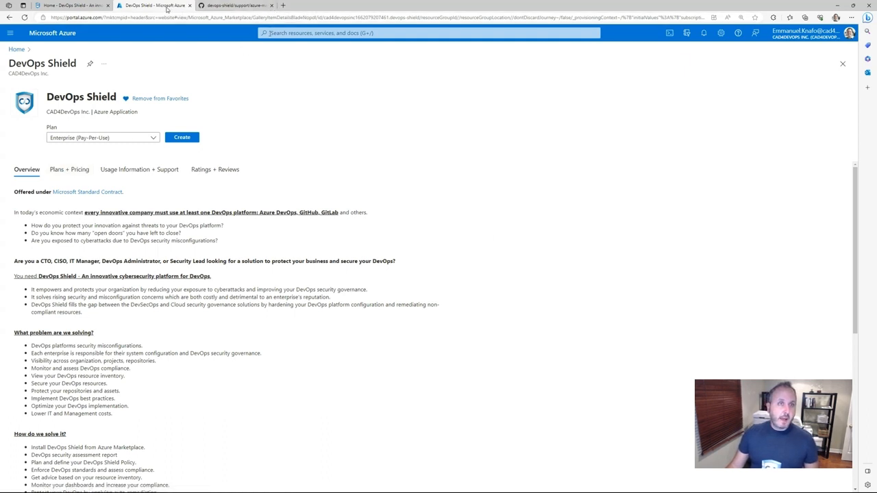
pyautogui.click(183, 139)
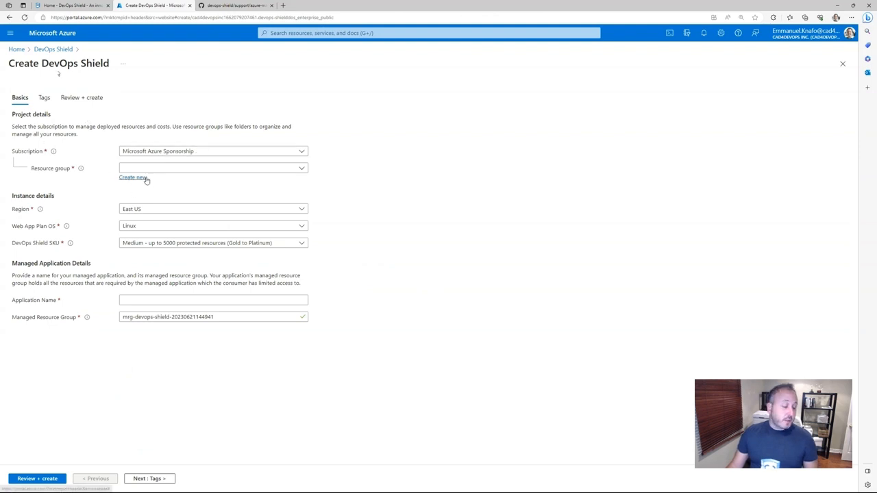
# - Create a new resource group named rg-demo-devopsshield for the DevOps Shield deployment
pyautogui.click(302, 170)
pyautogui.click(134, 178)
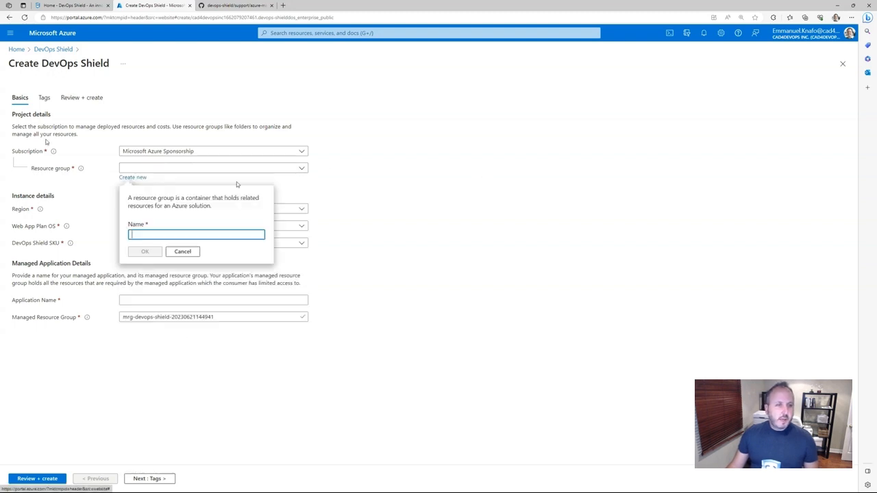
pyautogui.click(135, 233)
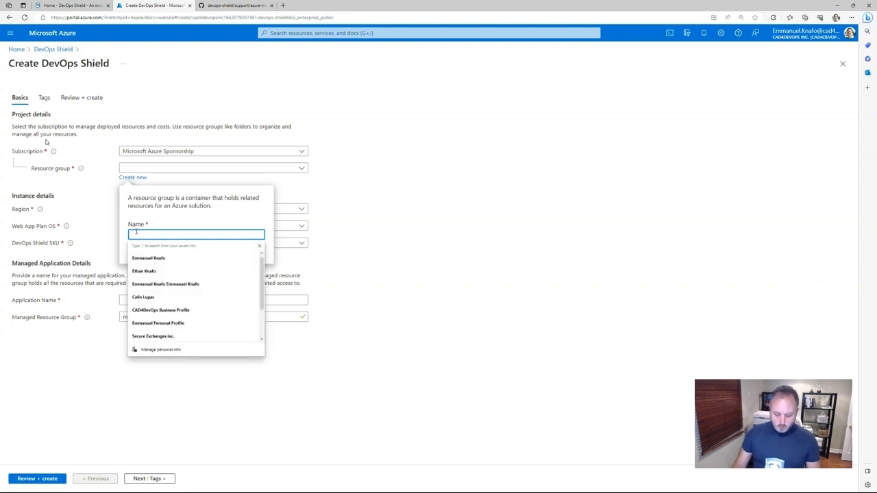
pyautogui.write('rg-demo')
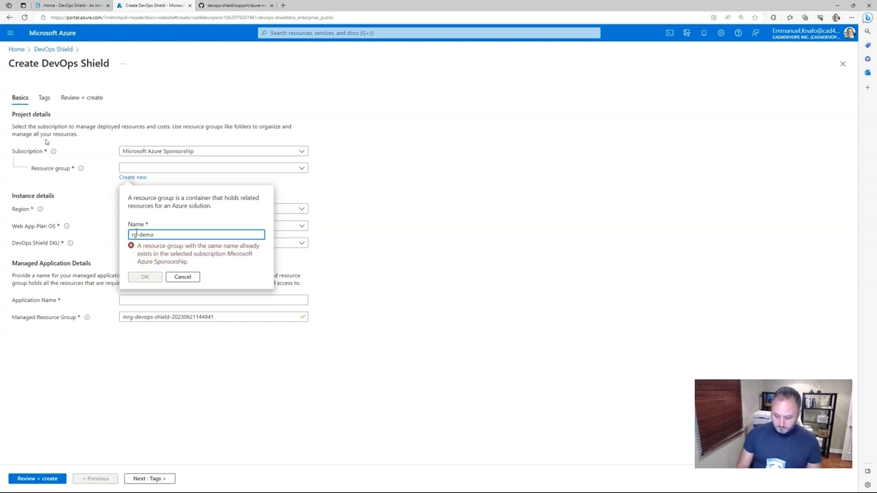
pyautogui.write('-devop')
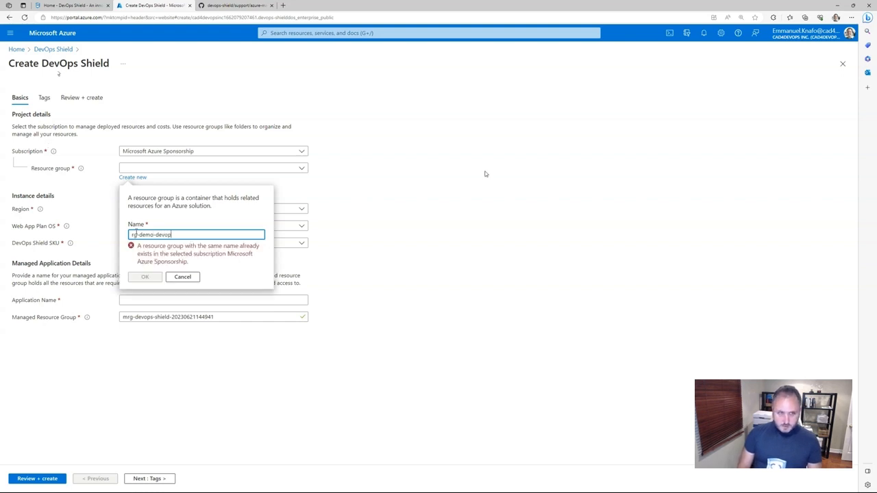
pyautogui.write('sshield')
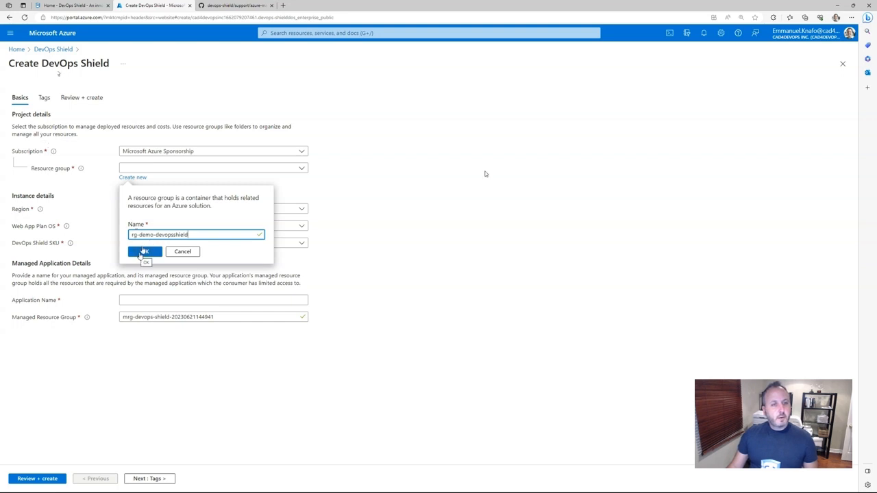
pyautogui.click(144, 253)
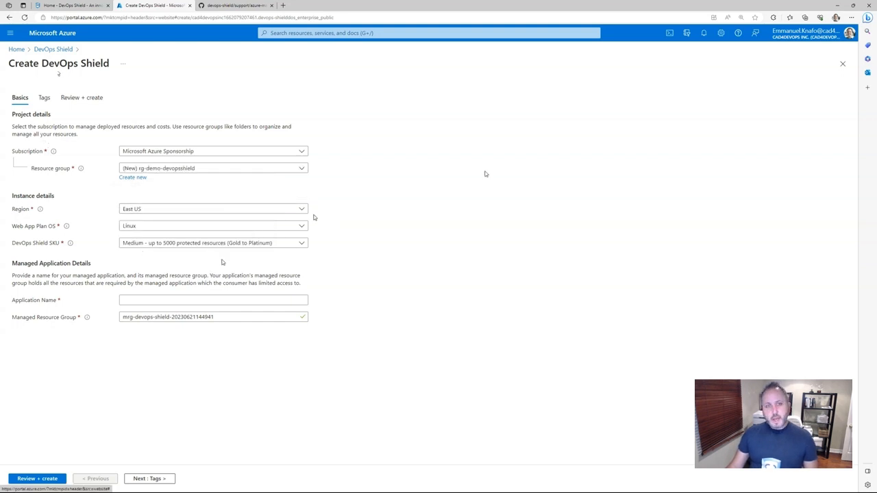
# - Set the deployment region to East US 2
pyautogui.click(303, 209)
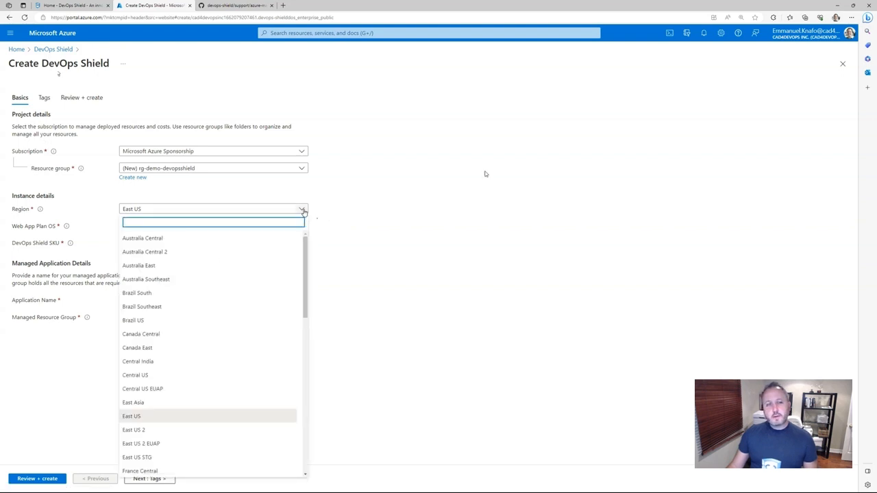
pyautogui.scroll(-2, 247, 315)
pyautogui.scroll(-2, 243, 329)
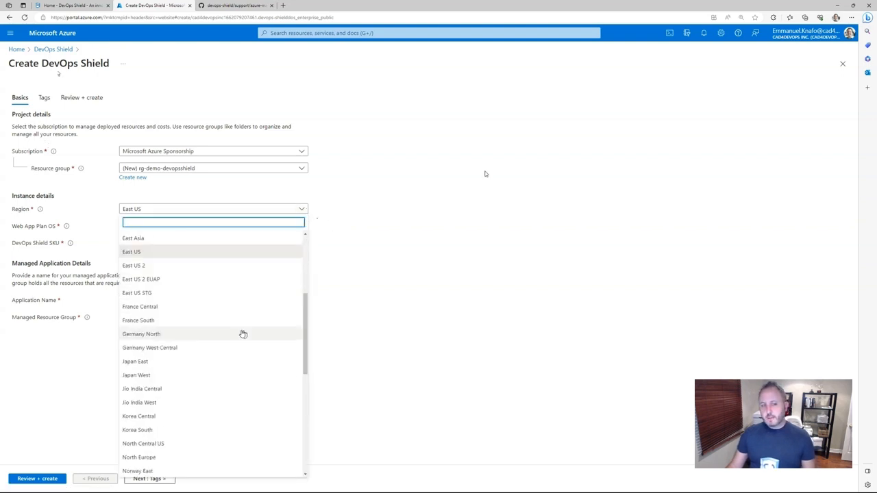
pyautogui.scroll(-3, 242, 333)
pyautogui.scroll(-2, 242, 334)
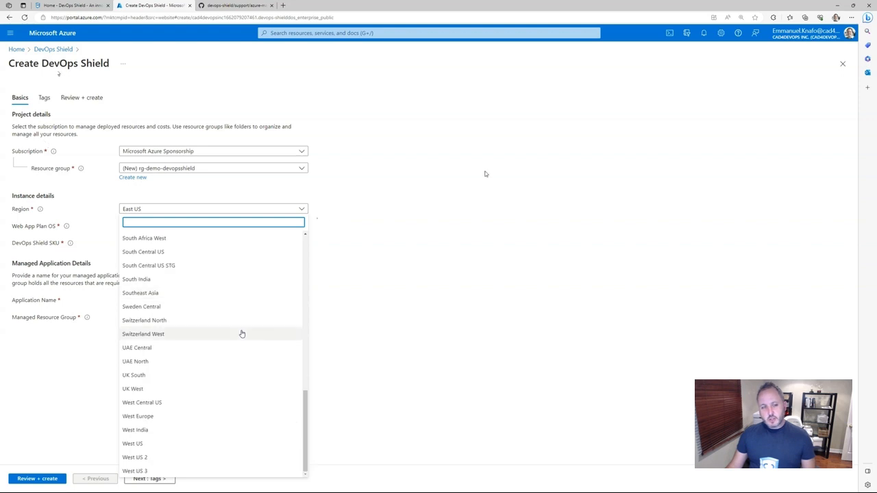
pyautogui.scroll(6, 242, 334)
pyautogui.scroll(3, 242, 334)
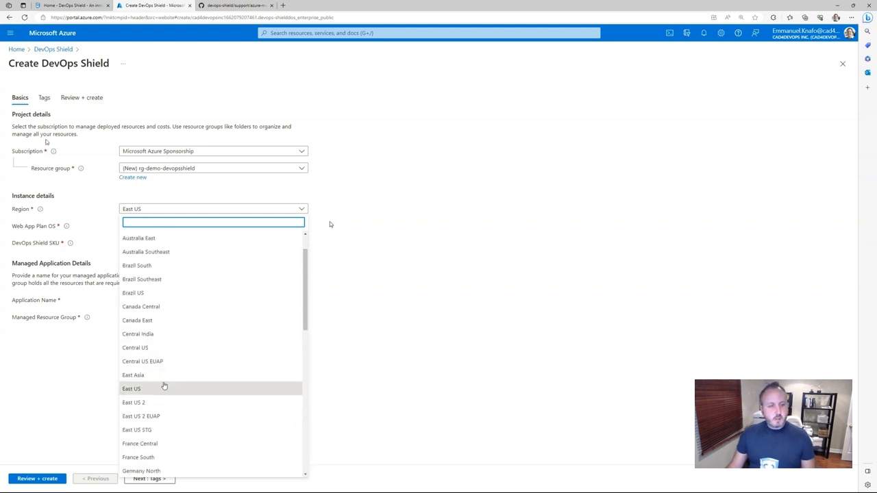
pyautogui.click(128, 402)
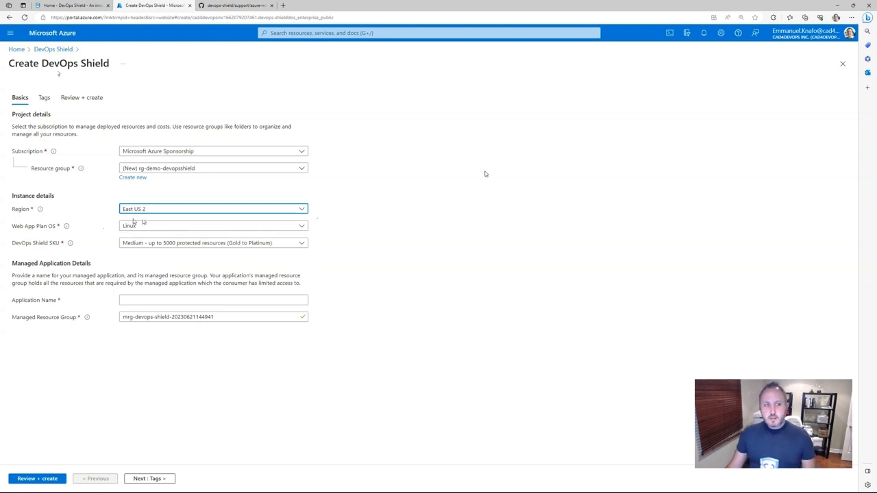
# - Choose Linux as the Web App Plan OS and Medium - up to 5000 protected resources (Gold to Platinum) as the DevOps Shield SKU
pyautogui.moveTo(65, 228)
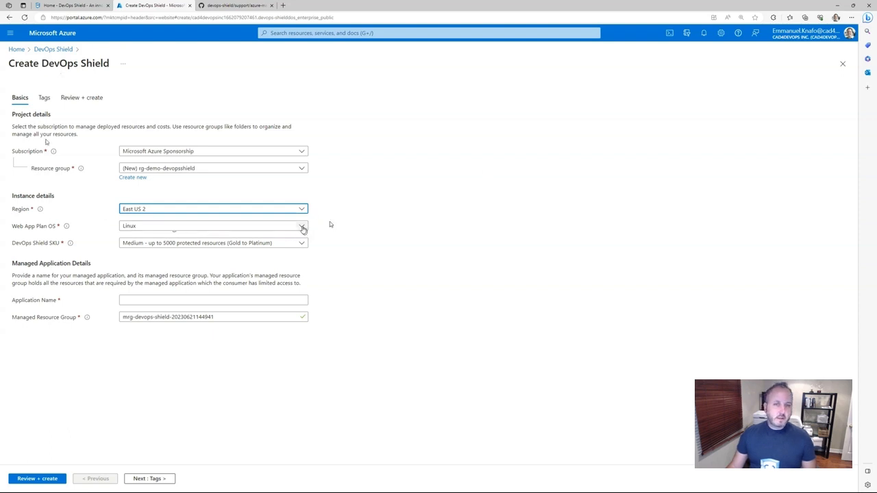
pyautogui.click(303, 228)
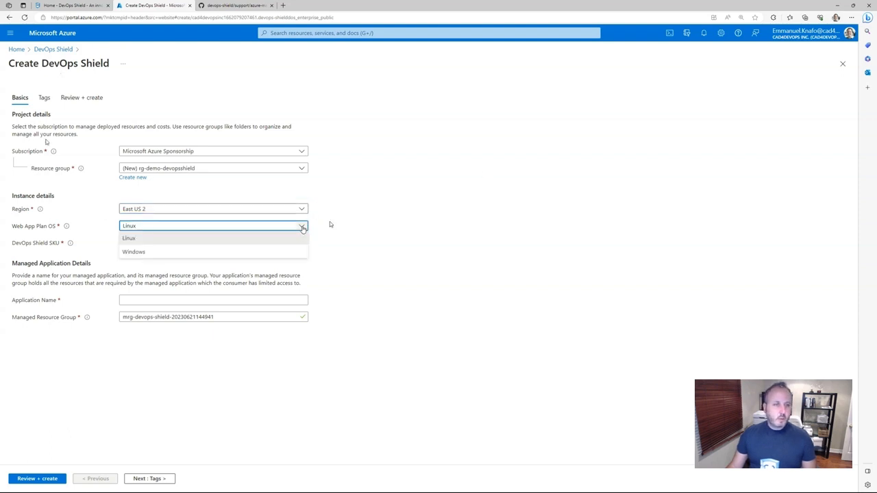
pyautogui.click(134, 239)
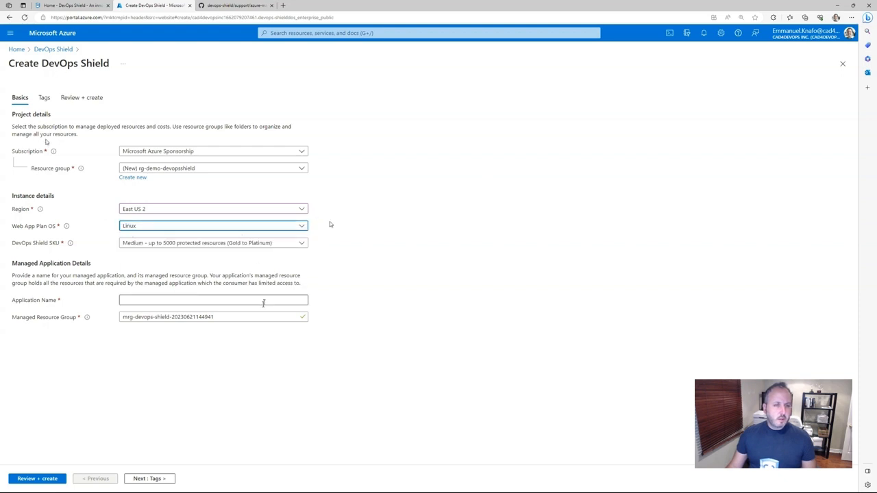
pyautogui.click(302, 245)
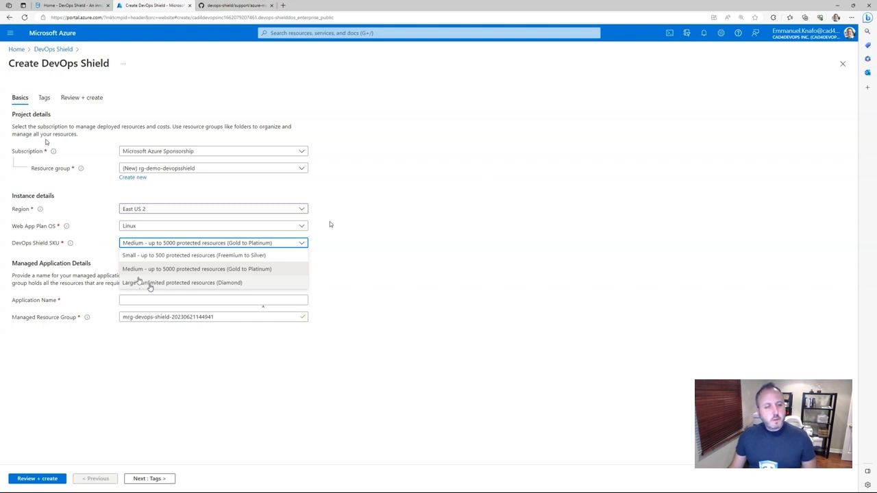
pyautogui.click(135, 270)
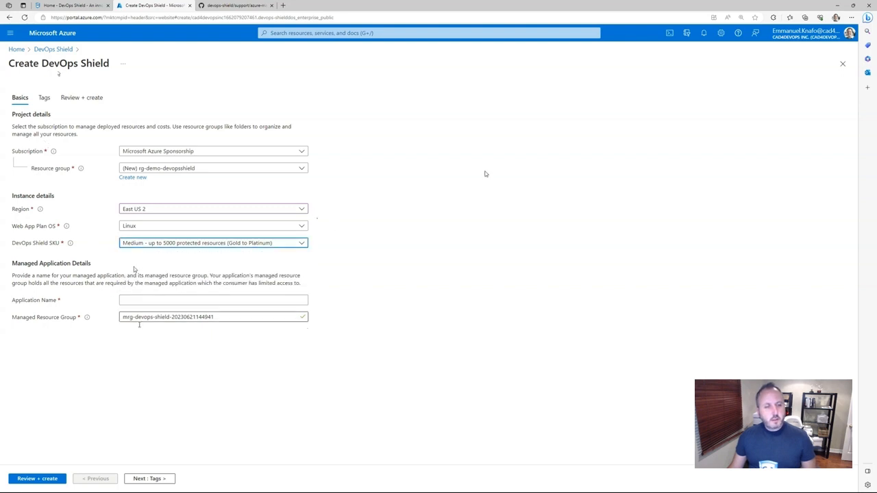
# - Name the managed application demodevopsshield, without hyphens
pyautogui.click(135, 299)
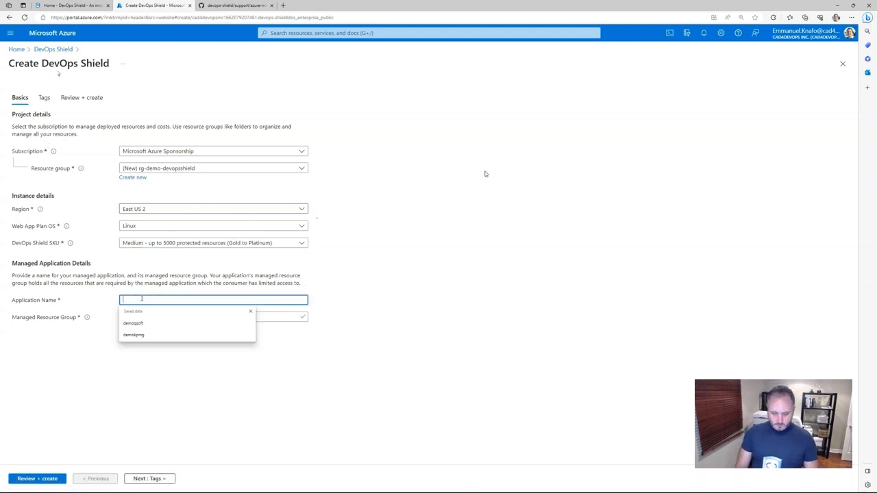
pyautogui.write('dem')
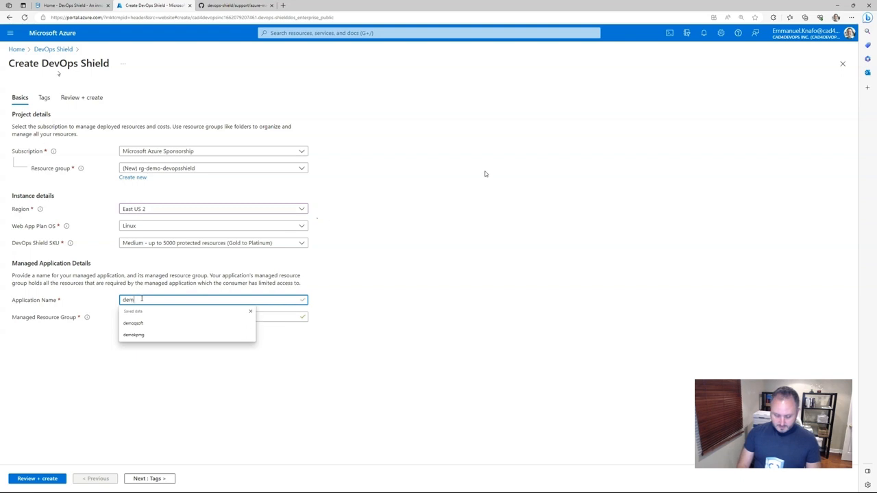
pyautogui.write('o-')
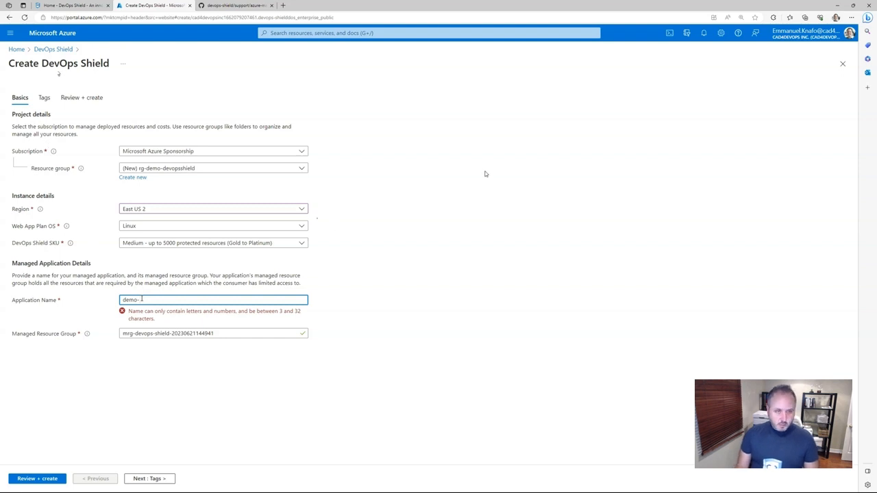
pyautogui.write('devops')
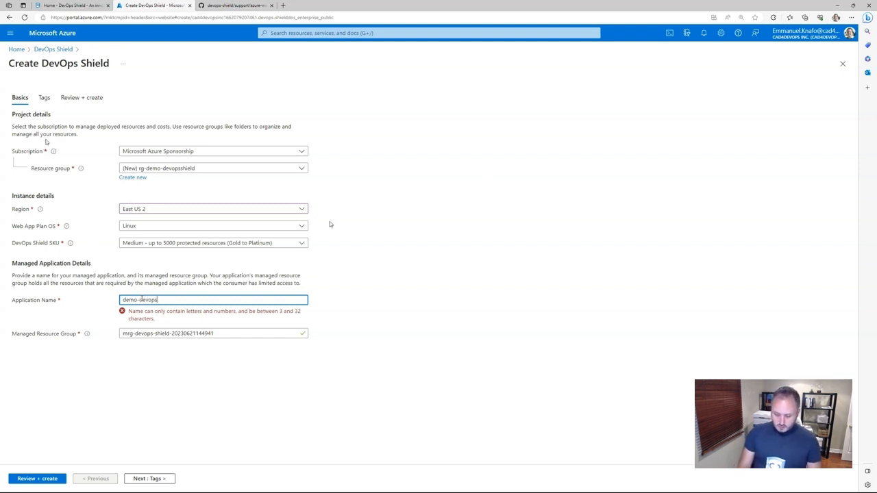
pyautogui.write('-shield')
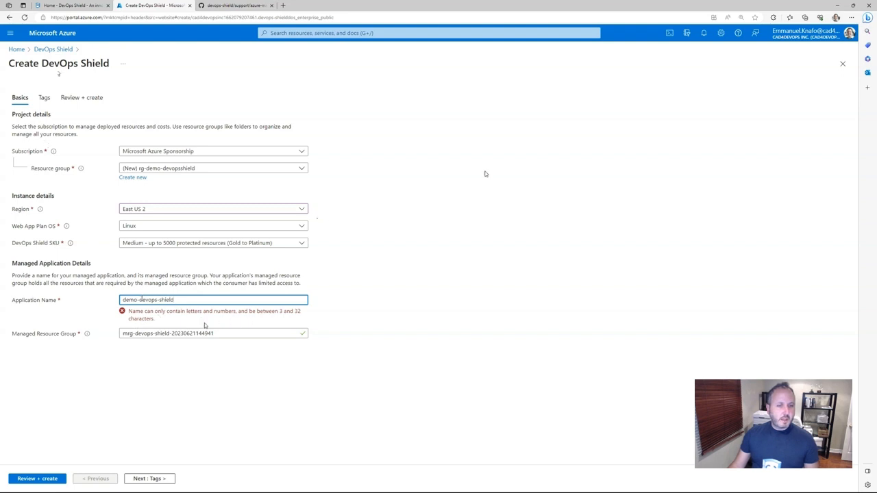
pyautogui.press('BackSpace')
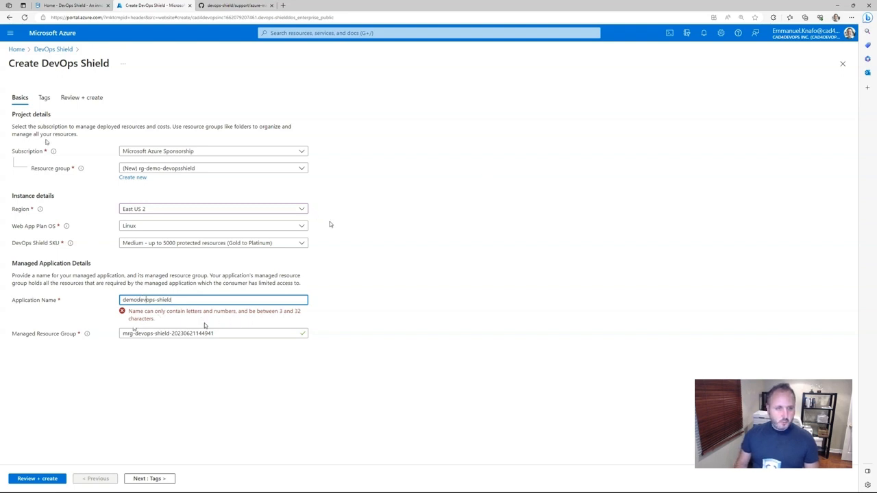
pyautogui.hotkey('ctrl', 'Right')
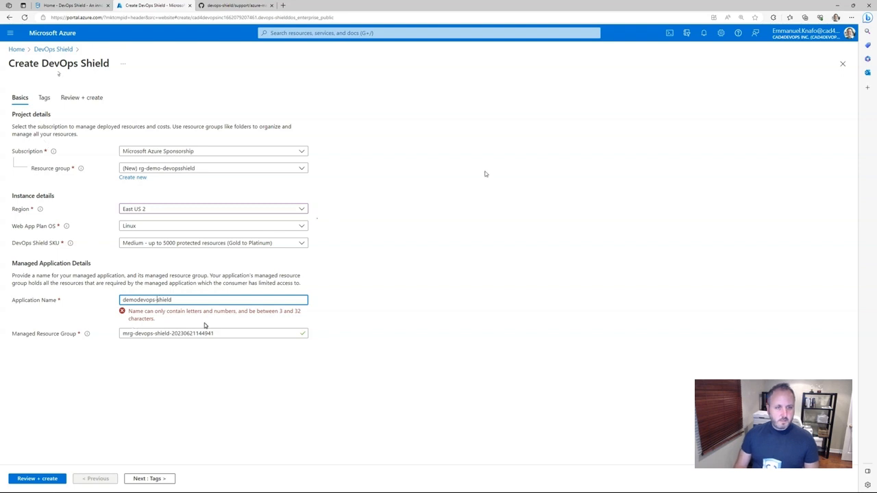
pyautogui.press('BackSpace')
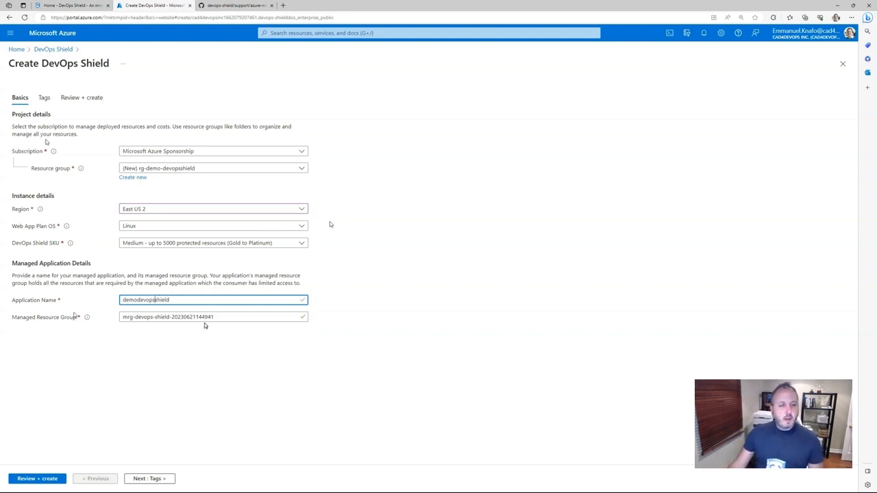
pyautogui.press('Tab')
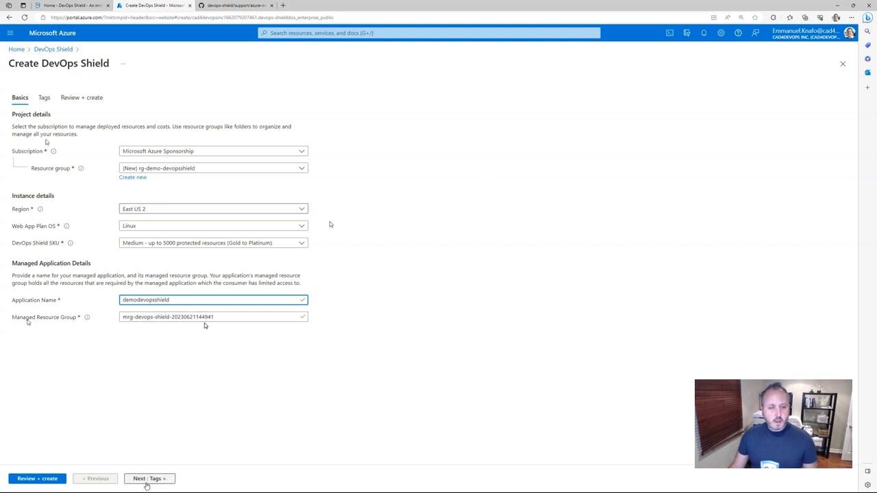
# - Continue to the deployment's tags and add an application tag with the value DevOps Shield
pyautogui.click(147, 478)
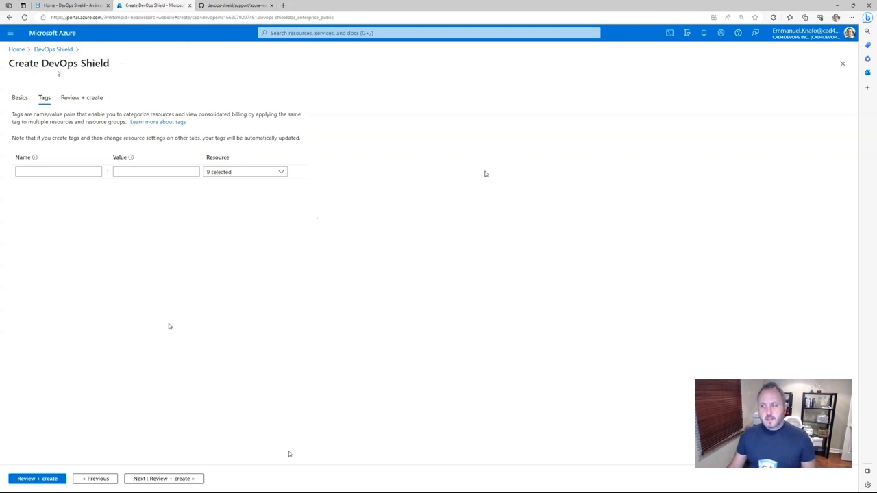
pyautogui.click(62, 172)
pyautogui.click(38, 185)
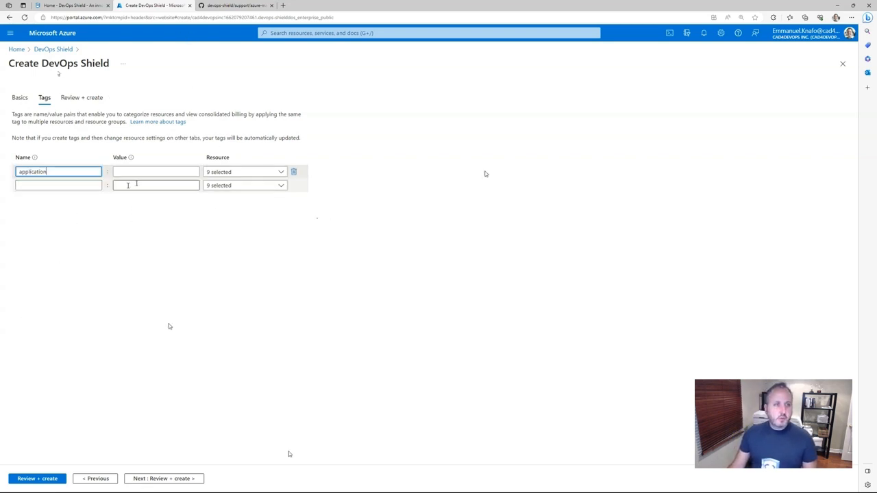
pyautogui.click(129, 171)
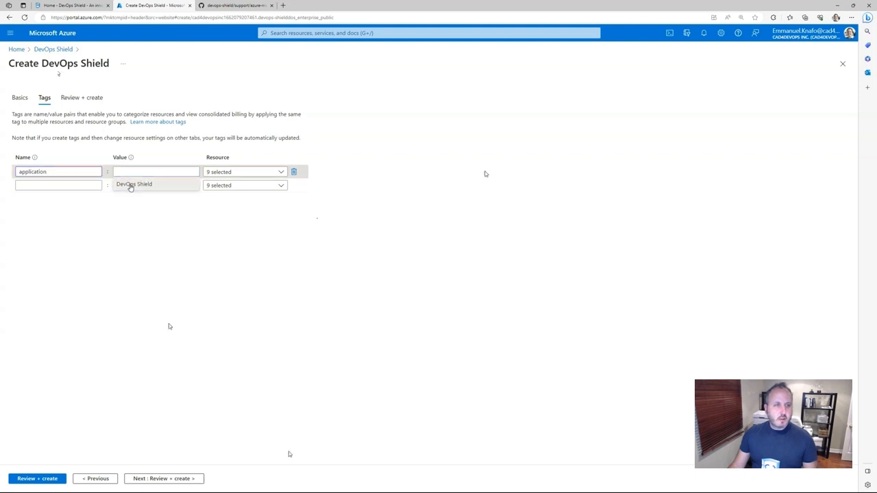
pyautogui.click(130, 185)
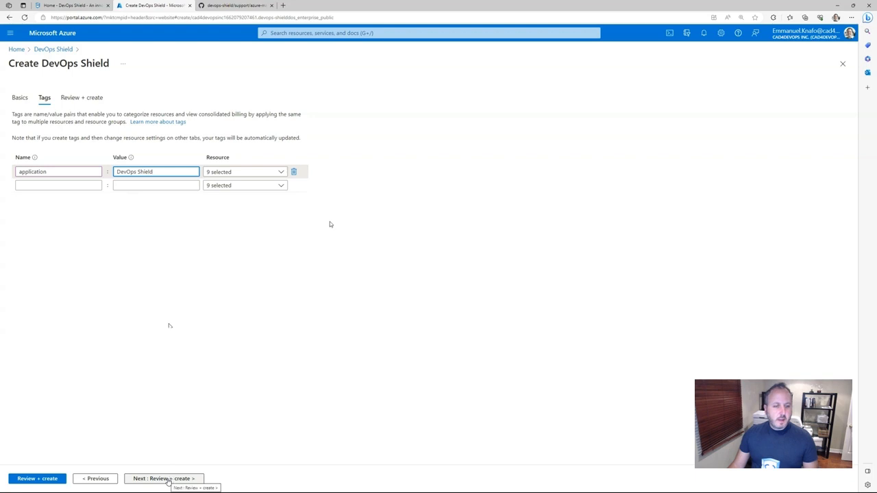
# - Proceed to the final review of the deployment and look over the plan details, pricing, marketplace terms and co-admin access permission
pyautogui.click(169, 479)
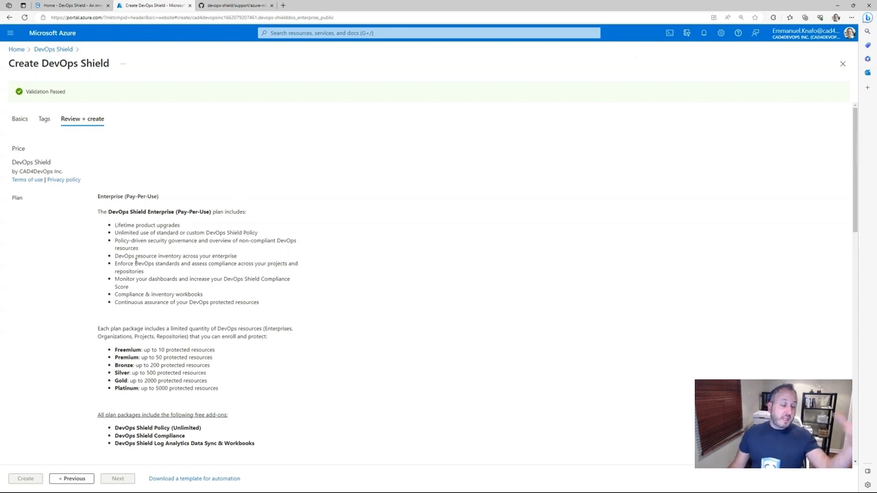
pyautogui.scroll(-3, 66, 189)
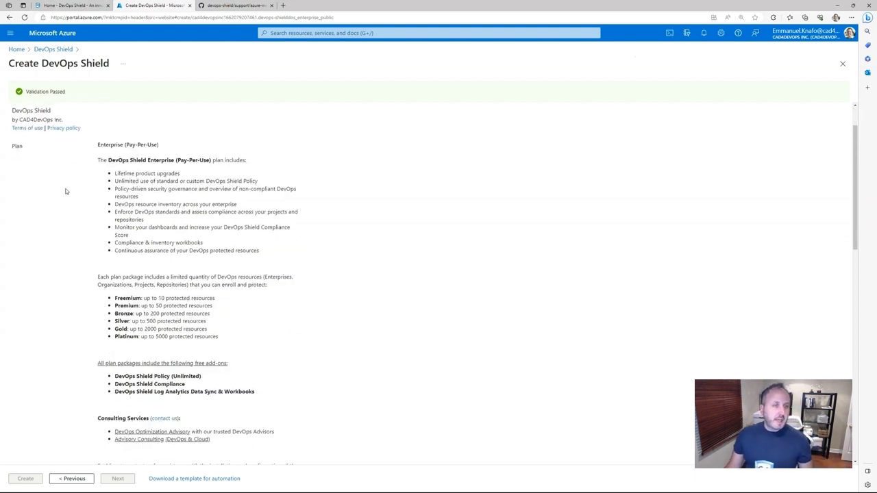
pyautogui.scroll(-2, 68, 195)
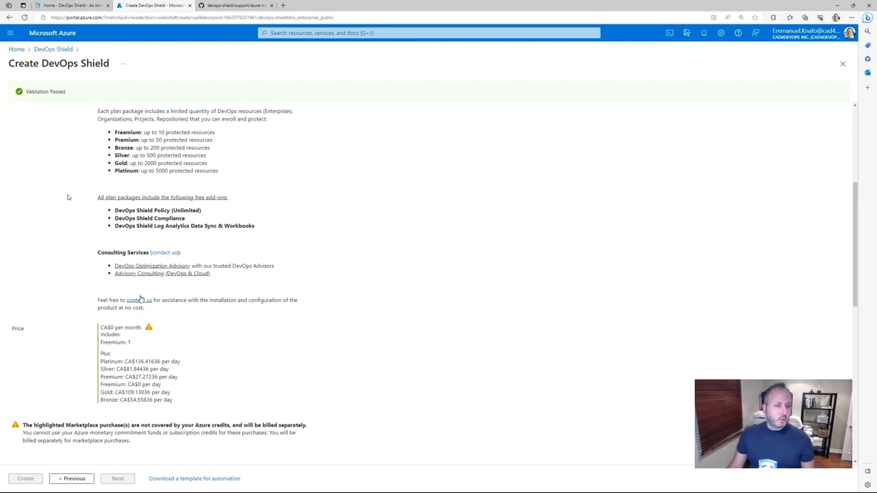
pyautogui.scroll(-2, 231, 286)
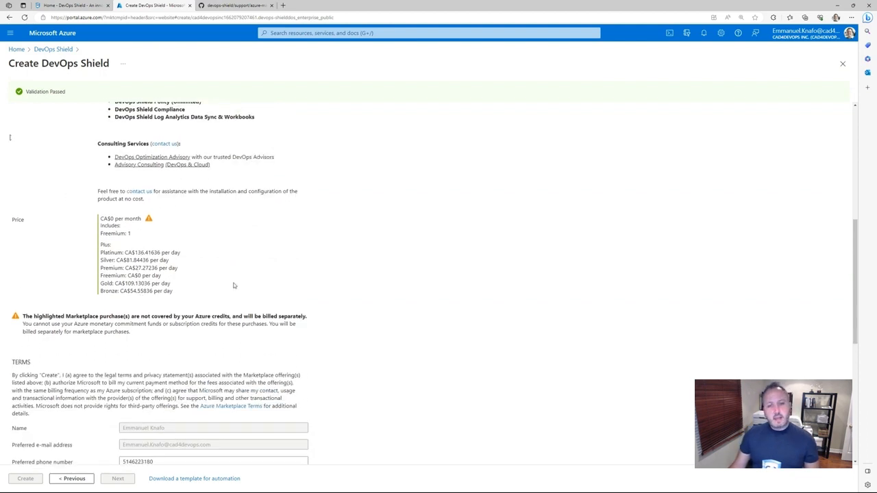
pyautogui.scroll(-1, 231, 286)
pyautogui.scroll(-1, 203, 241)
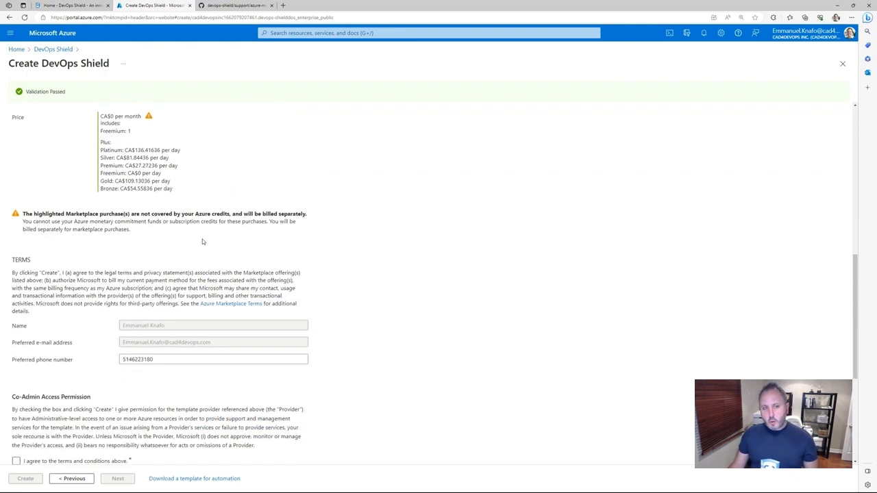
pyautogui.scroll(-3, 169, 230)
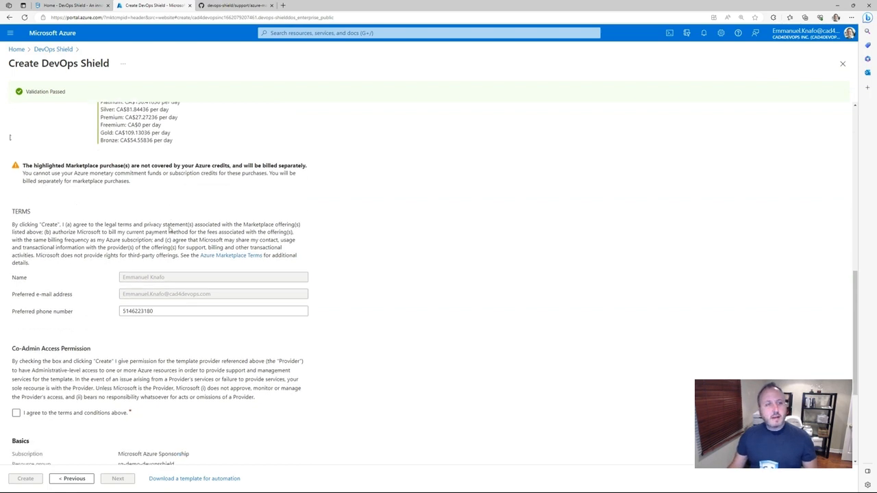
# - Agree to the co-admin access permission's terms and conditions for the DevOps Shield deployment
pyautogui.scroll(-1, 169, 229)
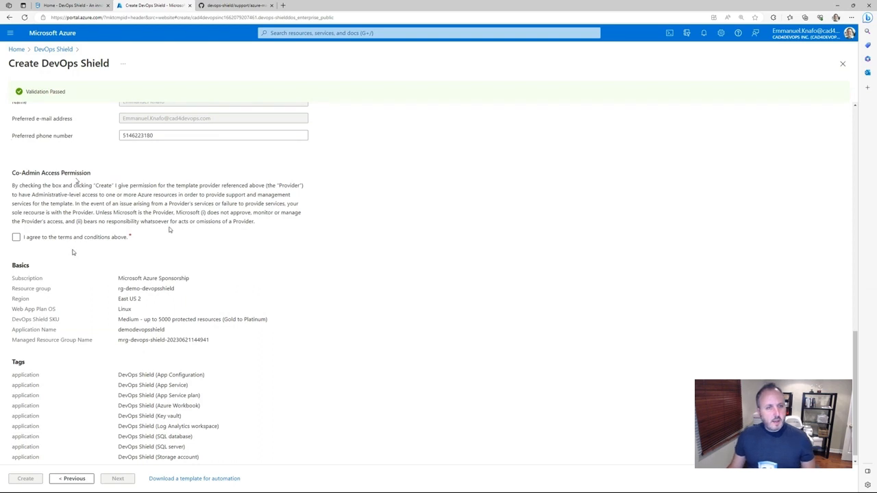
pyautogui.click(17, 238)
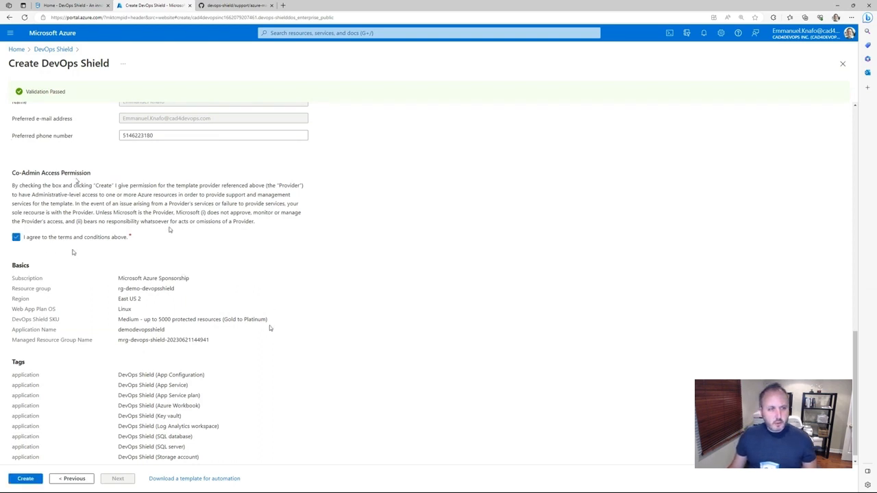
# - Check the deployment's basics, from subscription to Web App Plan OS, and create the DevOps Shield managed application
pyautogui.scroll(-1, 161, 236)
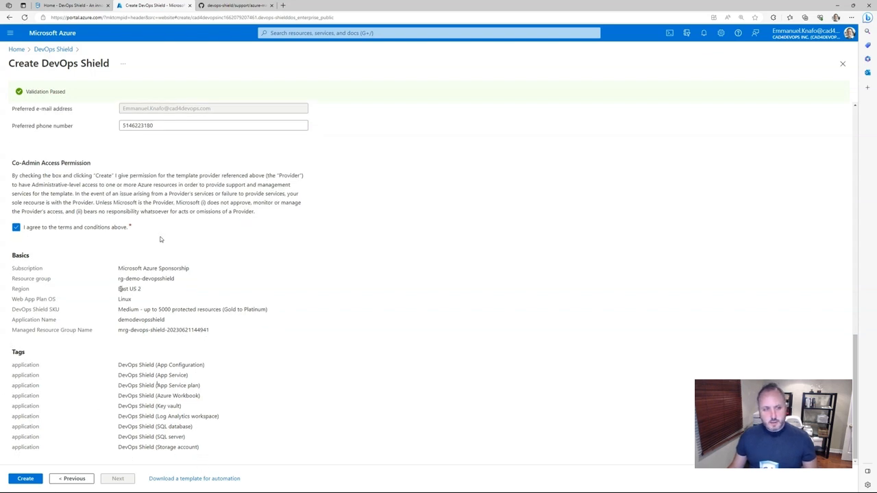
pyautogui.moveTo(118, 289); pyautogui.dragTo(169, 271)
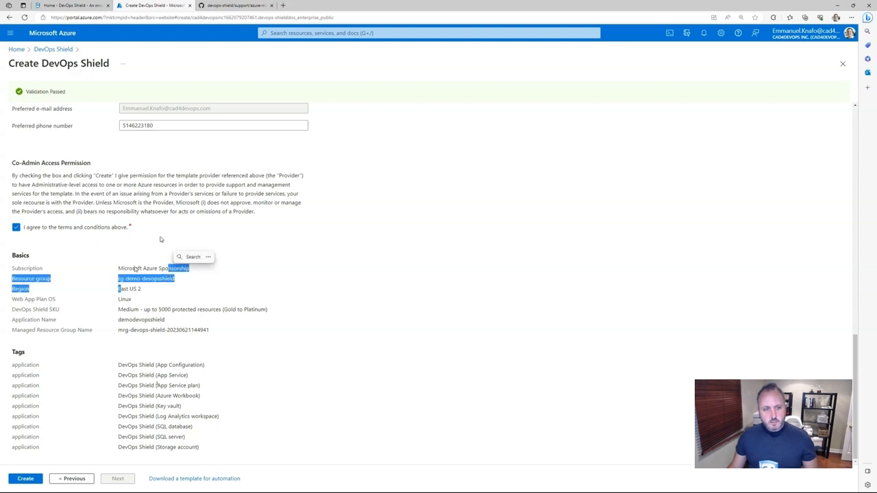
pyautogui.click(190, 309)
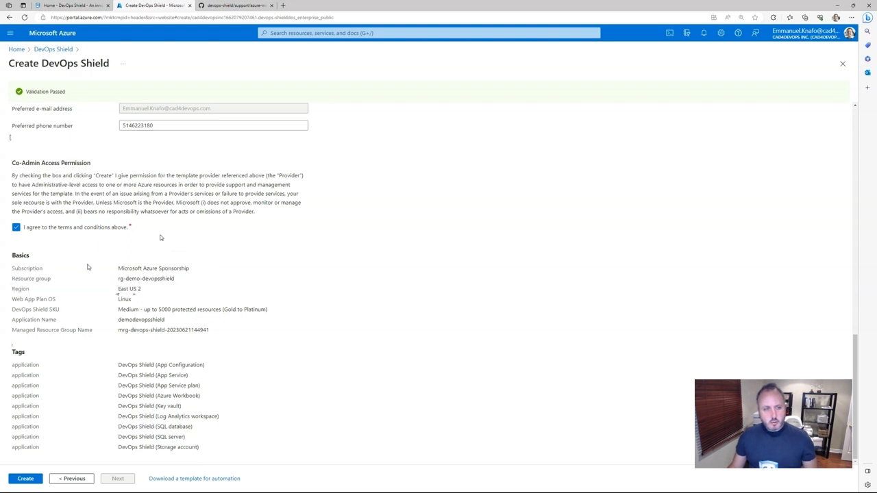
pyautogui.moveTo(118, 268); pyautogui.dragTo(163, 306)
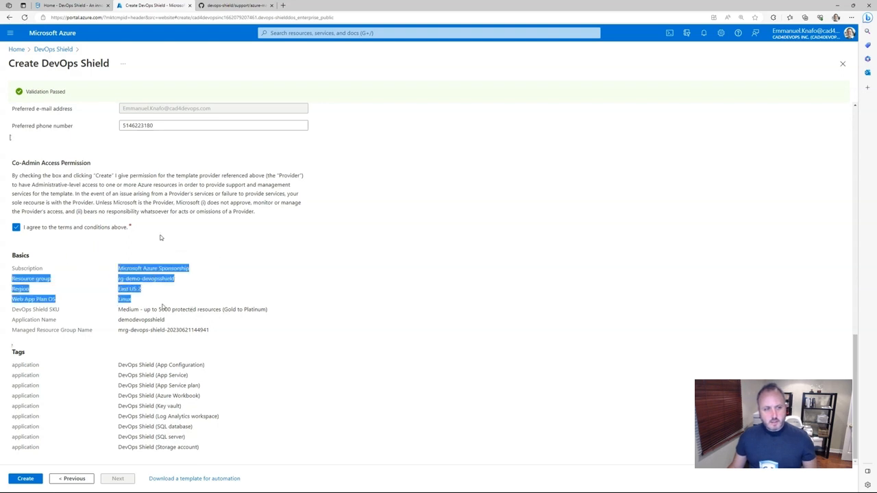
pyautogui.click(388, 364)
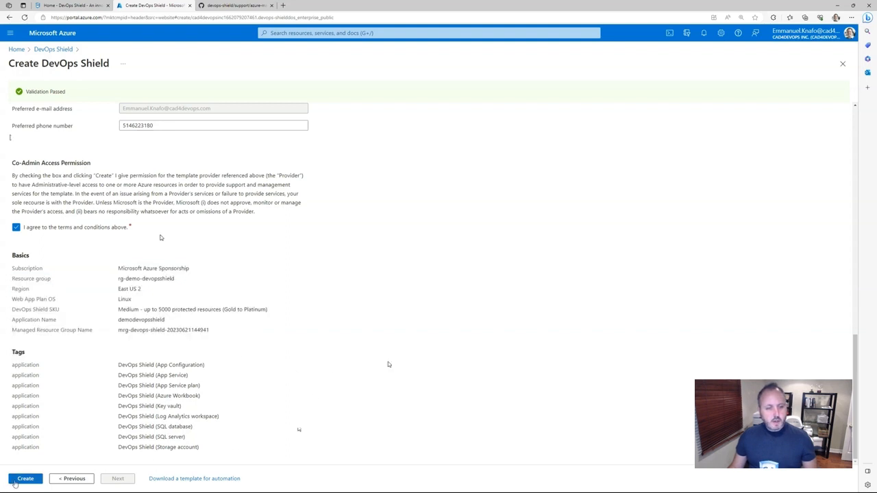
pyautogui.click(21, 483)
pyautogui.click(24, 479)
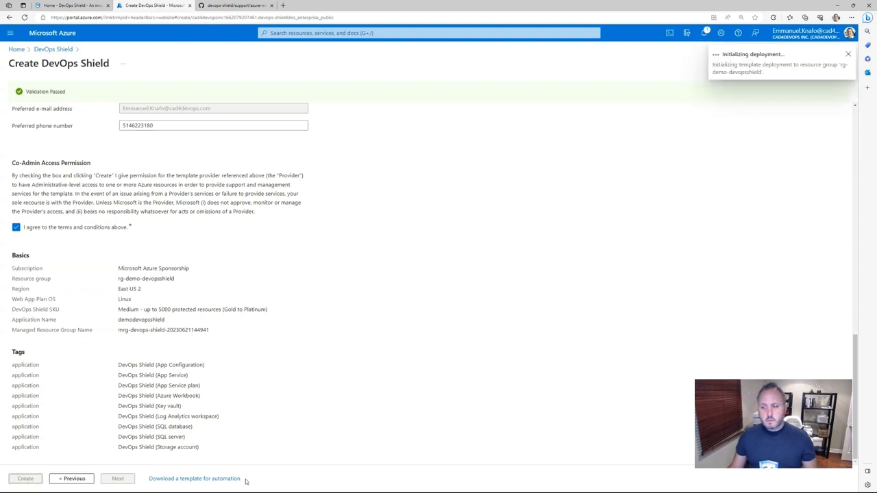